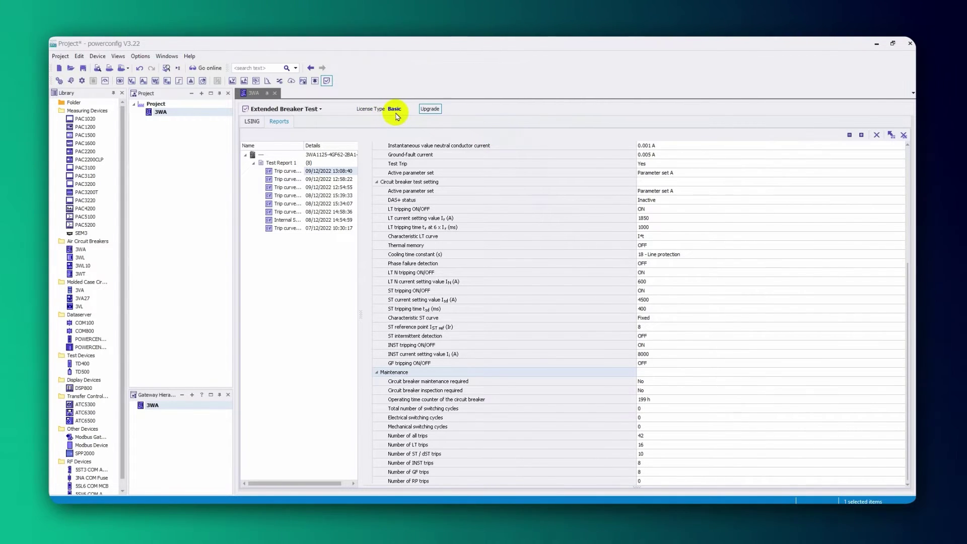
# - Select the Trip curve report dated 09/12/2022 13:08:40 in the Reports list
pyautogui.click(280, 172)
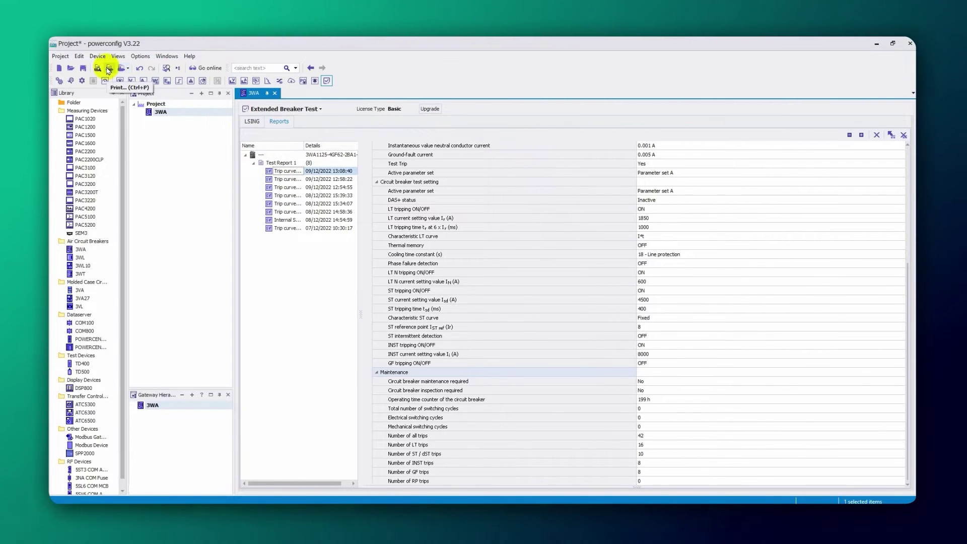
pyautogui.click(108, 70)
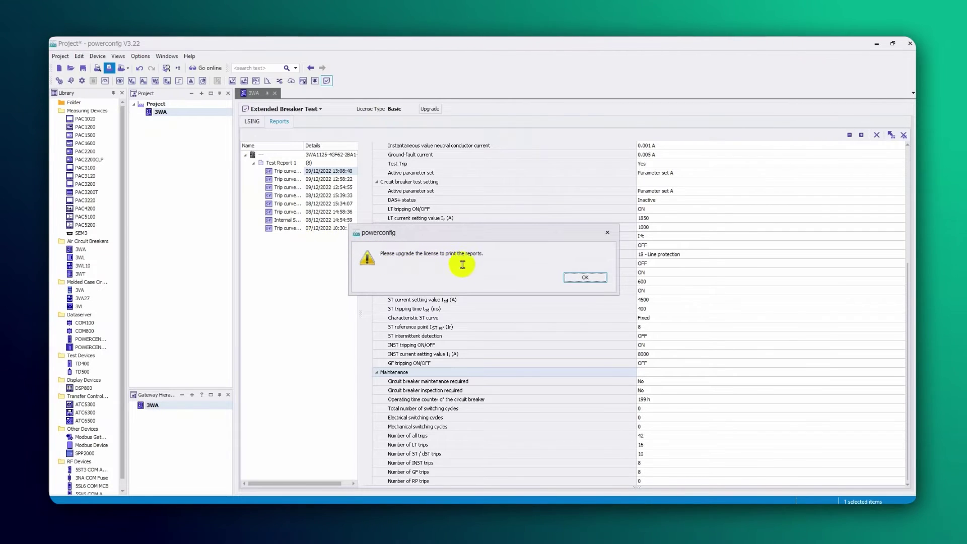
pyautogui.click(595, 280)
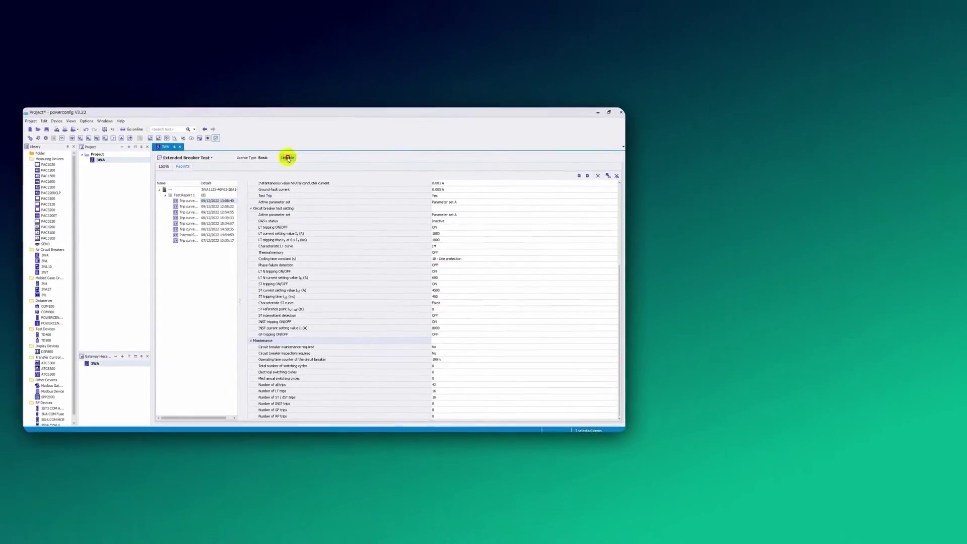
# - Upgrade the Basic test licence to a Standard licence valid for 365 days via the licence manager
pyautogui.click(323, 146)
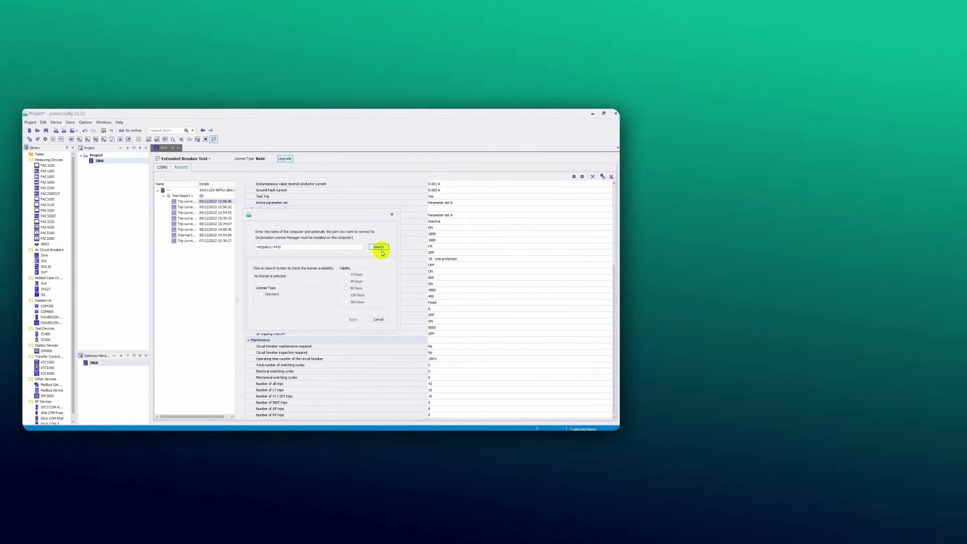
pyautogui.click(380, 249)
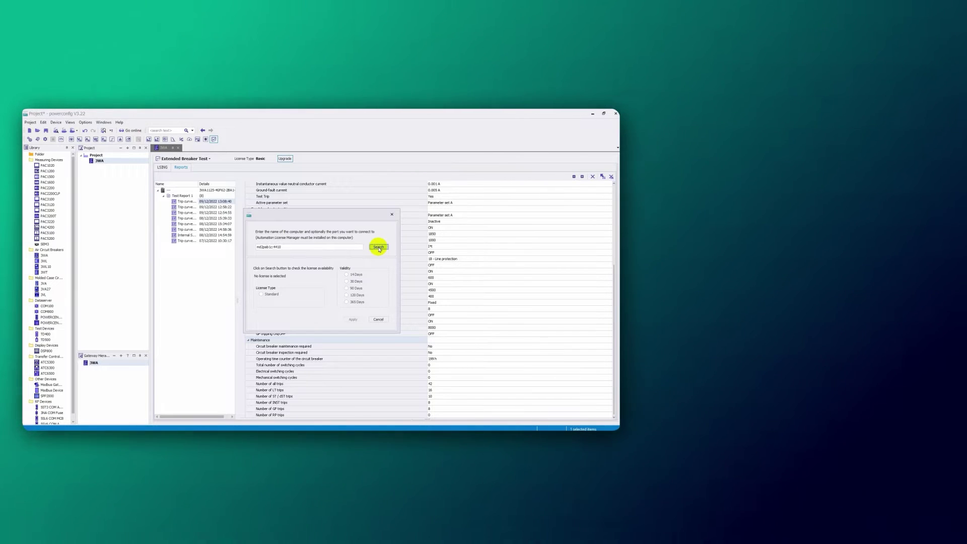
pyautogui.click(377, 248)
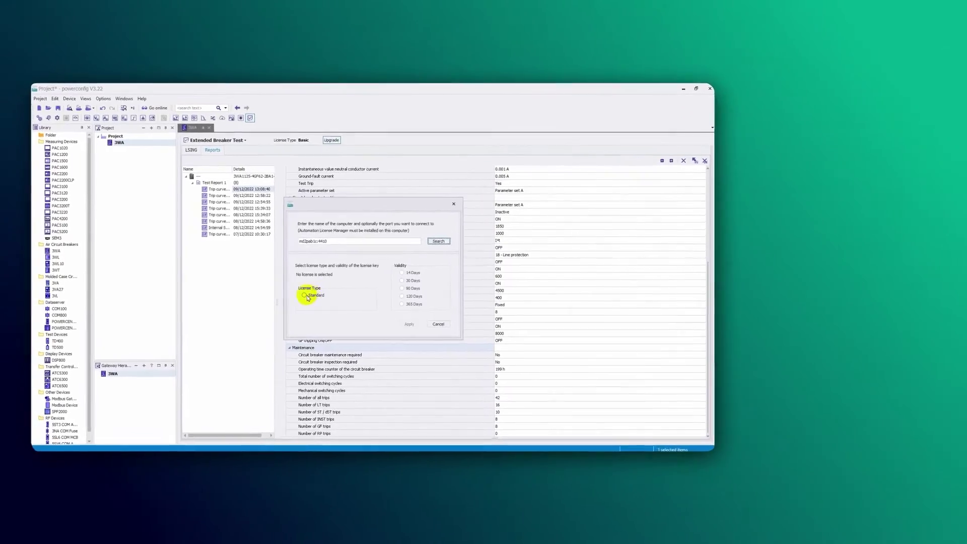
pyautogui.click(308, 296)
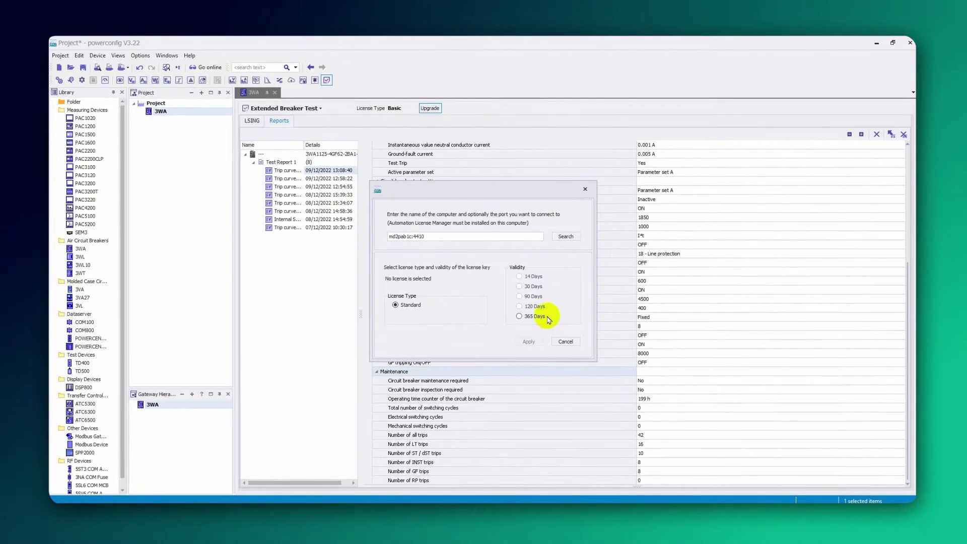
pyautogui.click(519, 316)
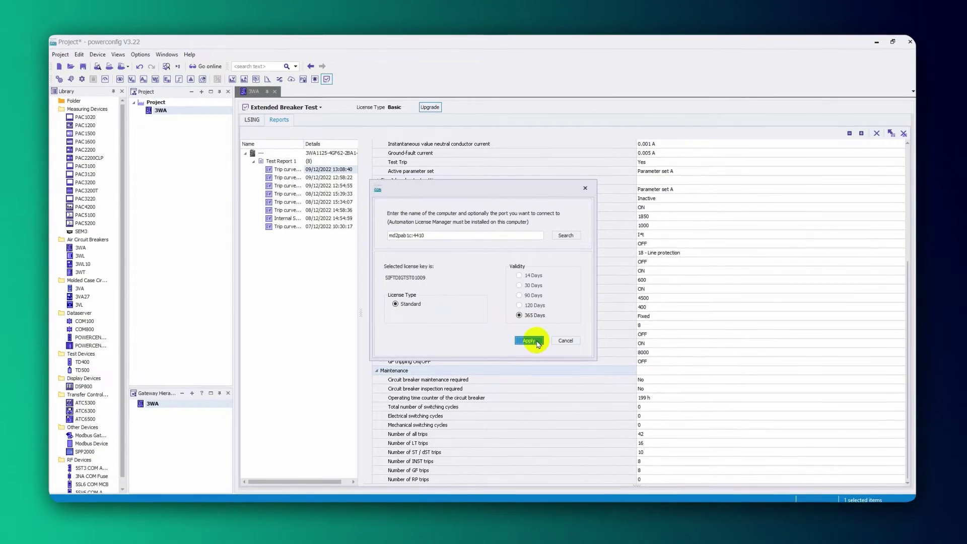
pyautogui.click(532, 340)
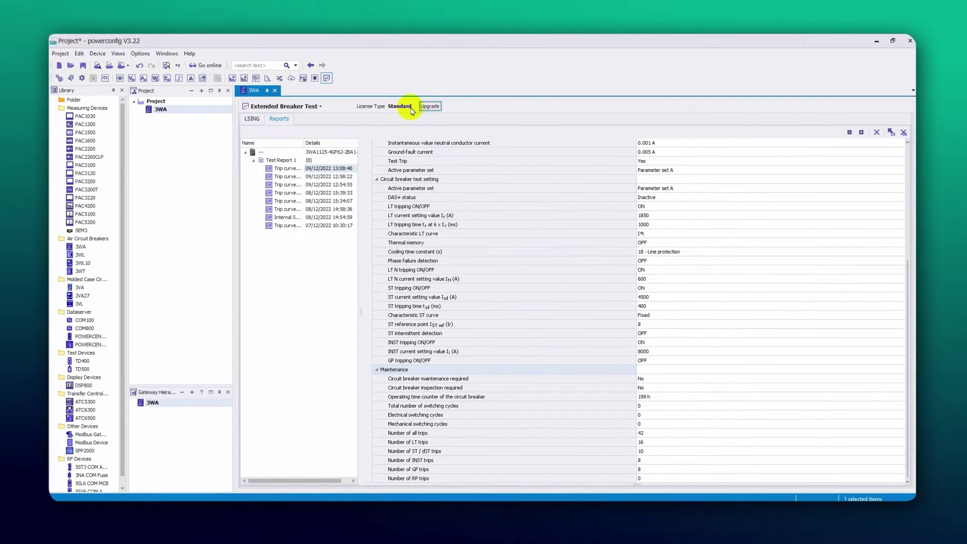
pyautogui.click(292, 171)
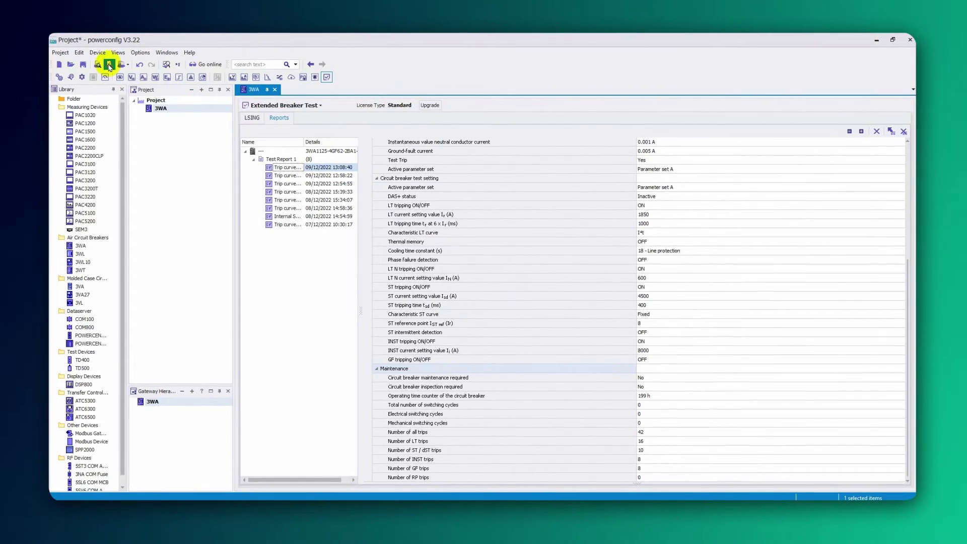
pyautogui.click(110, 67)
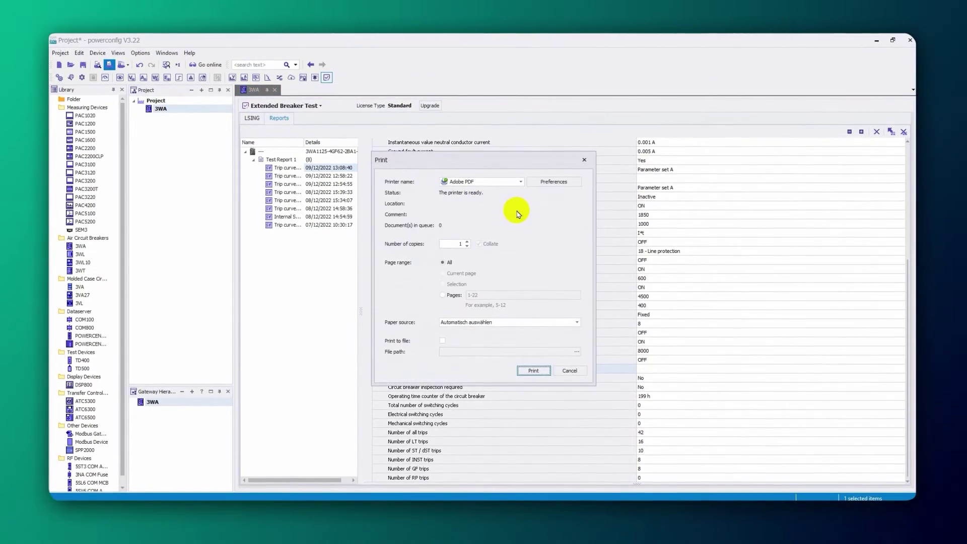
pyautogui.click(569, 370)
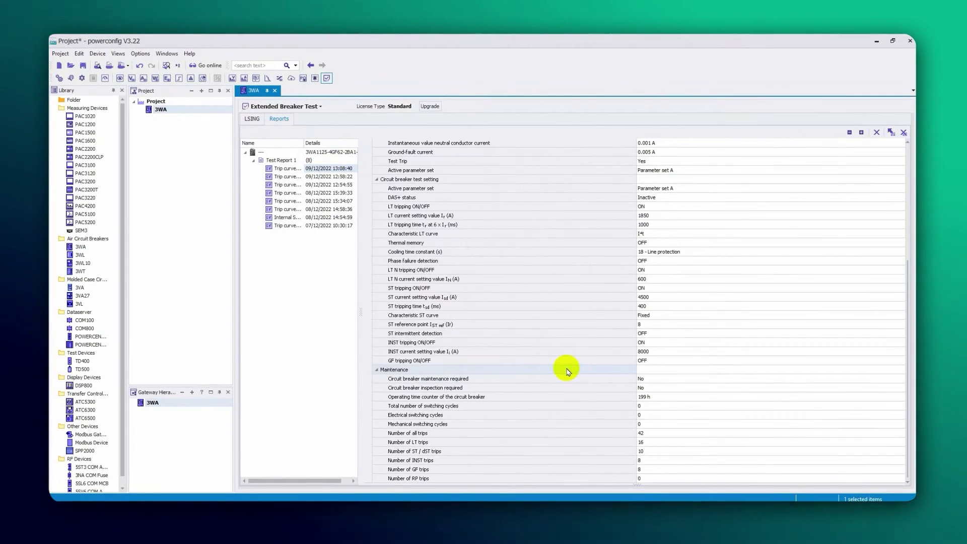
# - Switch to the LSING view, go online with the breaker, and set up the ST test
pyautogui.click(253, 121)
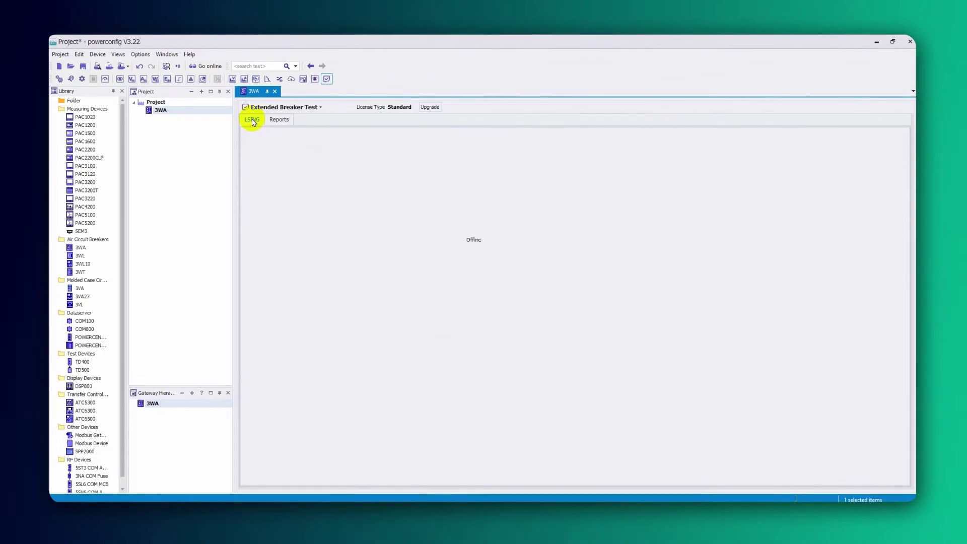
pyautogui.click(204, 67)
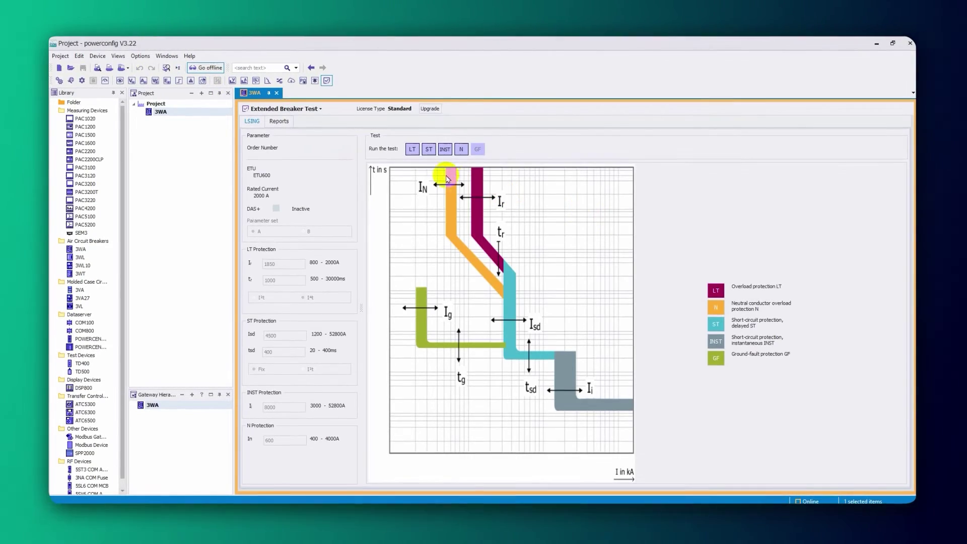
pyautogui.click(427, 149)
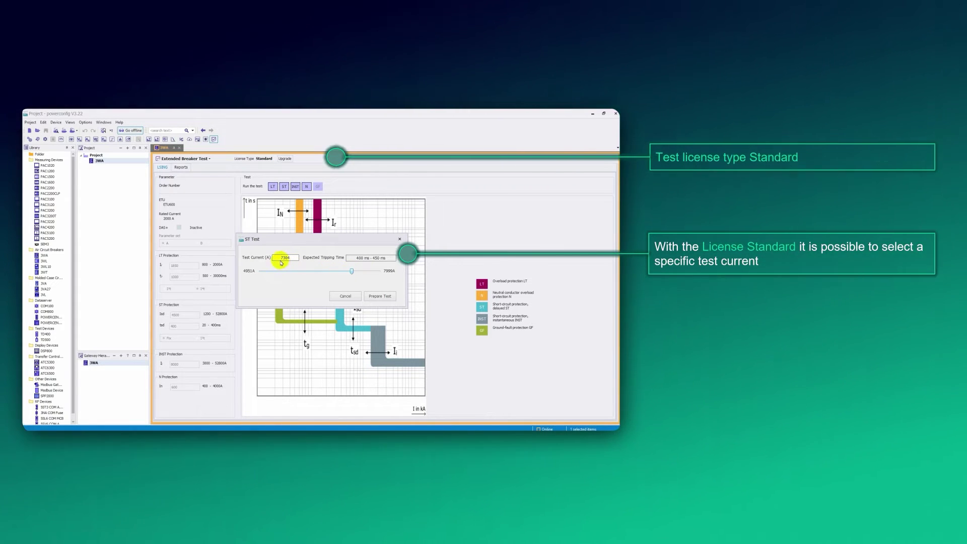
# - Run the ST test through contact, run and trip confirmations, acknowledge the pass, and skip saving
pyautogui.click(379, 296)
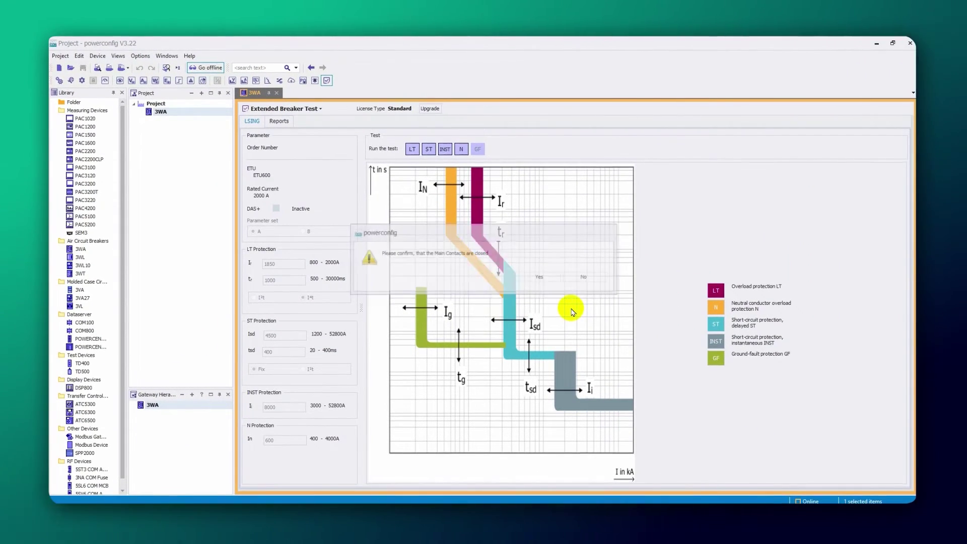
pyautogui.click(543, 277)
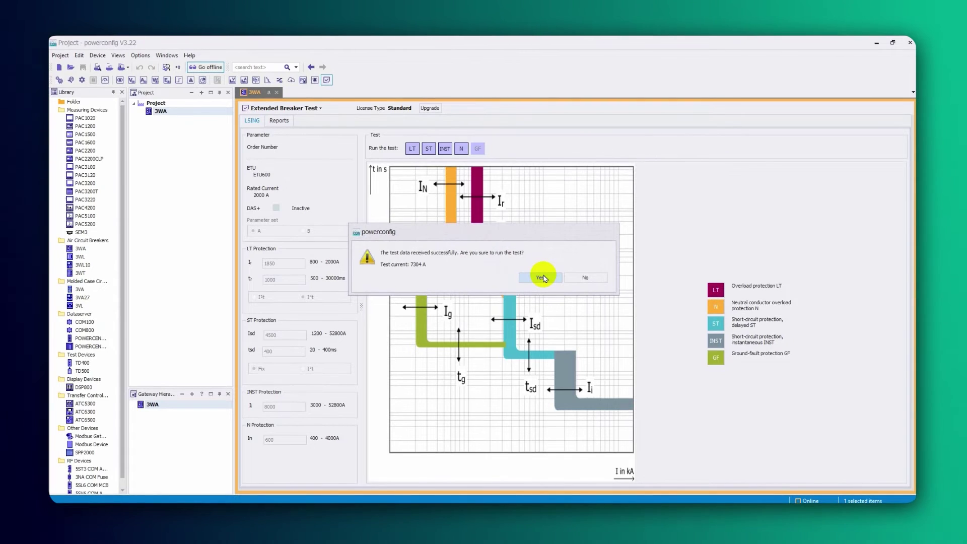
pyautogui.click(542, 278)
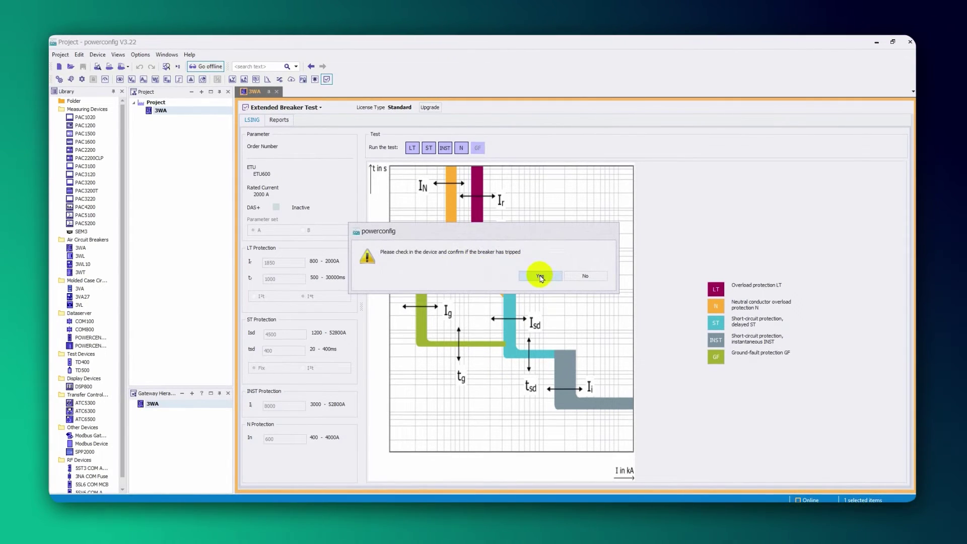
pyautogui.click(540, 277)
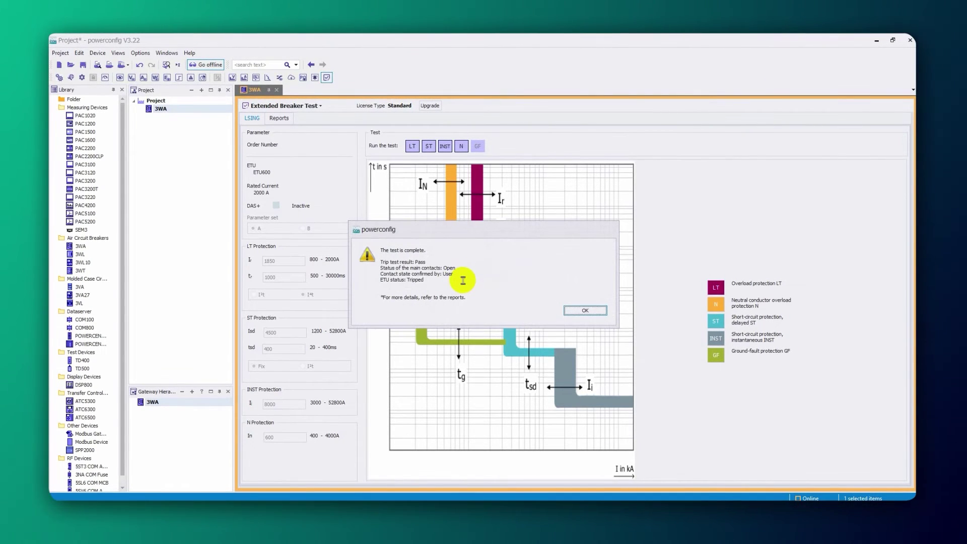
pyautogui.click(585, 312)
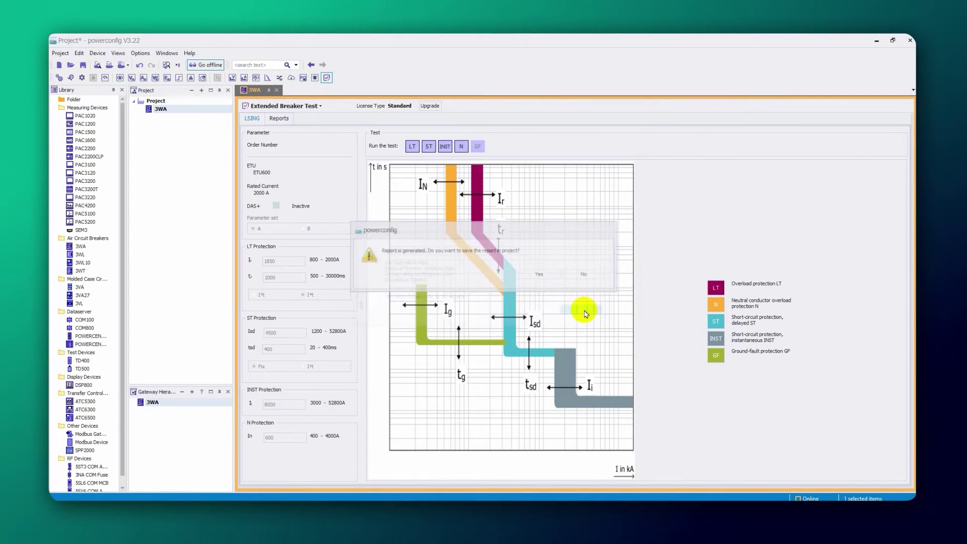
pyautogui.click(583, 274)
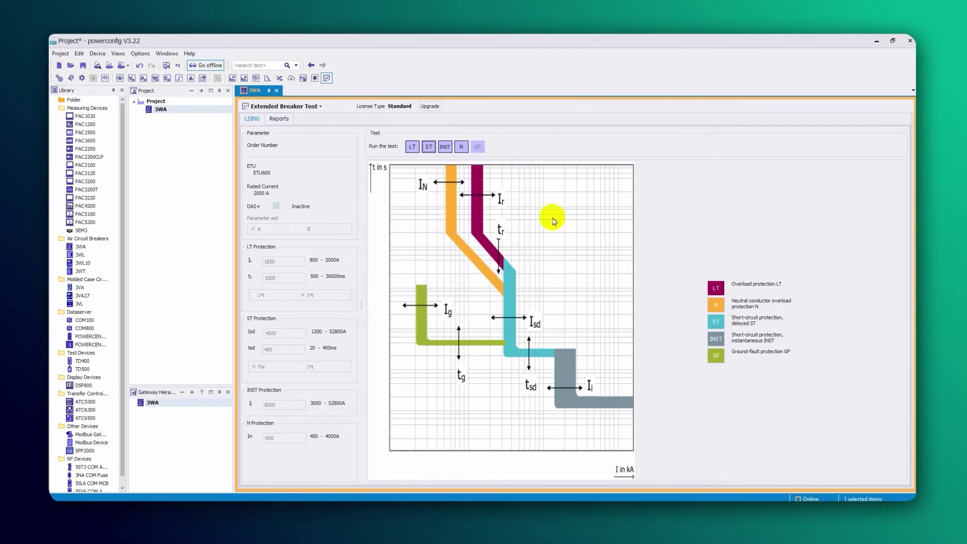
# - Open the 13:22:13 Trip curve report and expand its ETU, trip log, test-setting and Maintenance sections
pyautogui.click(277, 119)
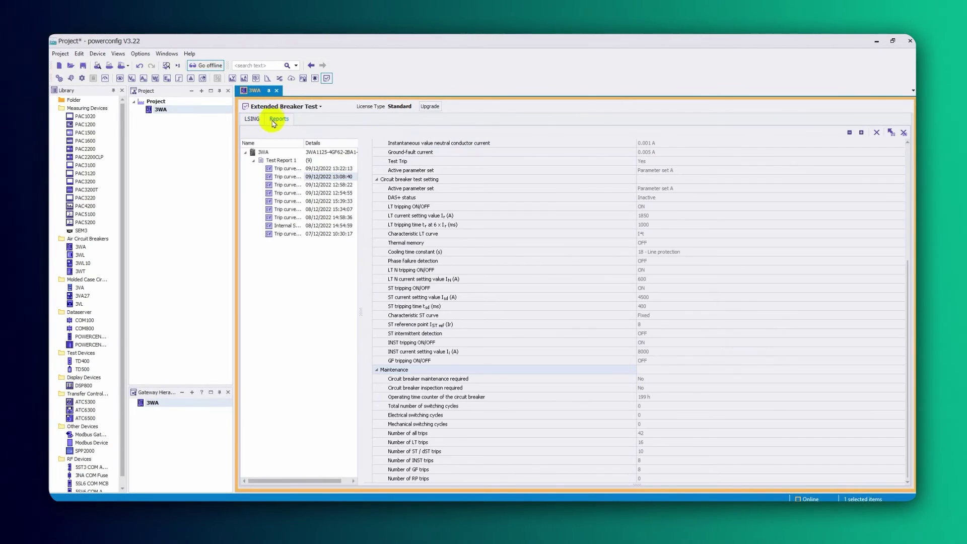
pyautogui.click(317, 169)
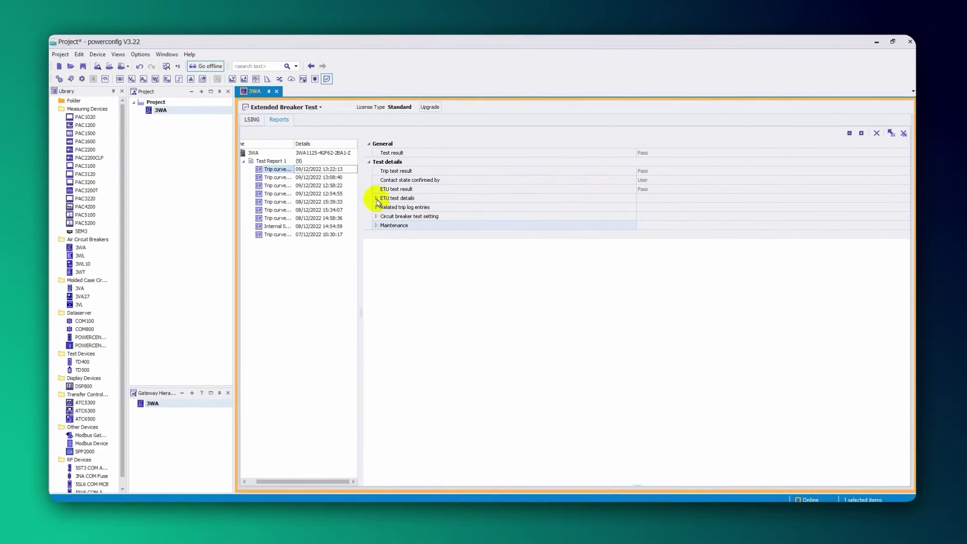
pyautogui.click(376, 197)
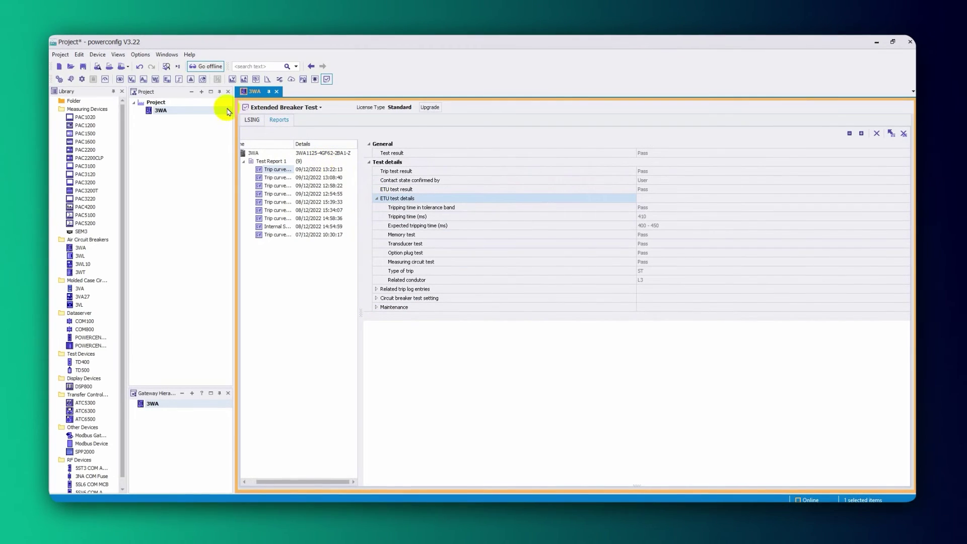
pyautogui.click(375, 289)
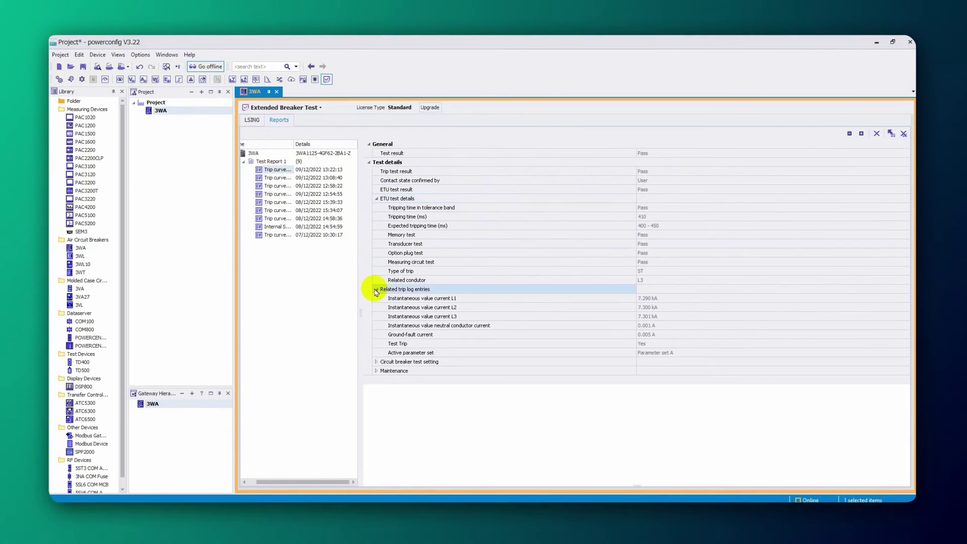
pyautogui.click(376, 363)
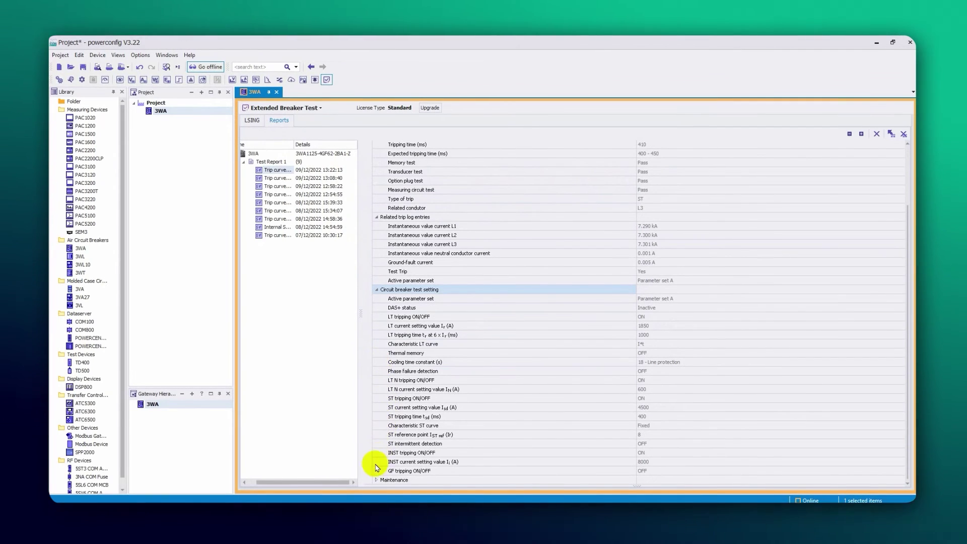
pyautogui.click(378, 481)
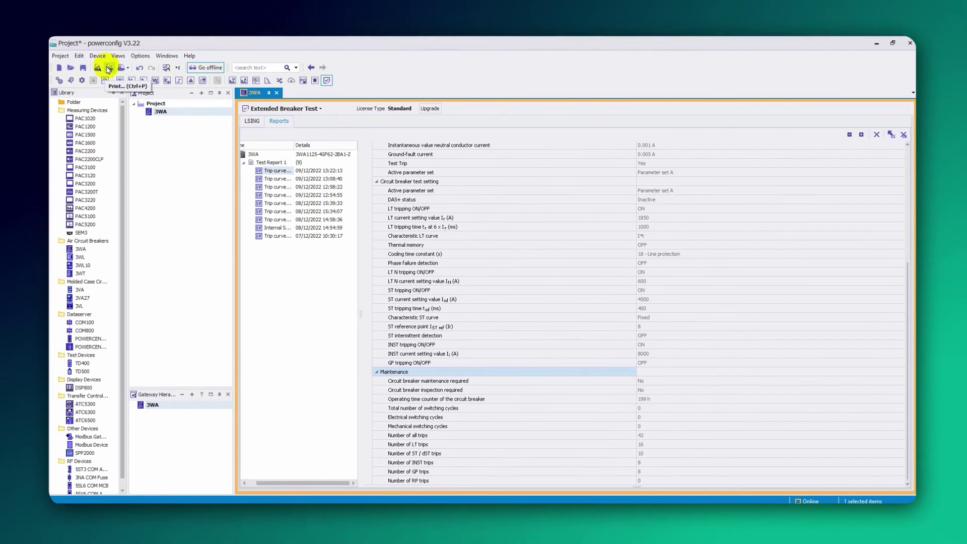
# - Show the detailed Extended Breaker Test report in print preview
pyautogui.click(107, 69)
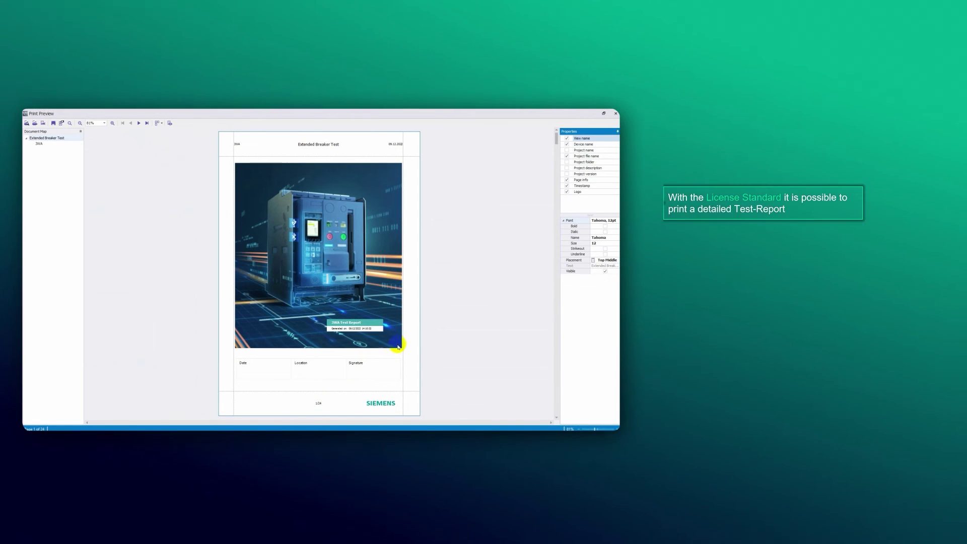
pyautogui.scroll(-3, 399, 346)
pyautogui.scroll(-5, 398, 346)
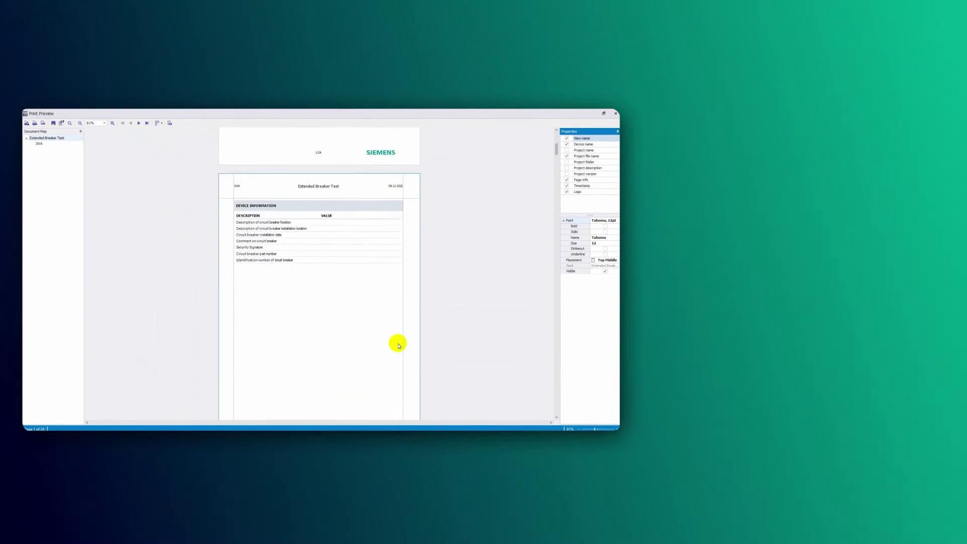
pyautogui.scroll(-4, 398, 345)
pyautogui.scroll(-4, 397, 344)
pyautogui.scroll(-4, 399, 344)
pyautogui.scroll(-4, 398, 344)
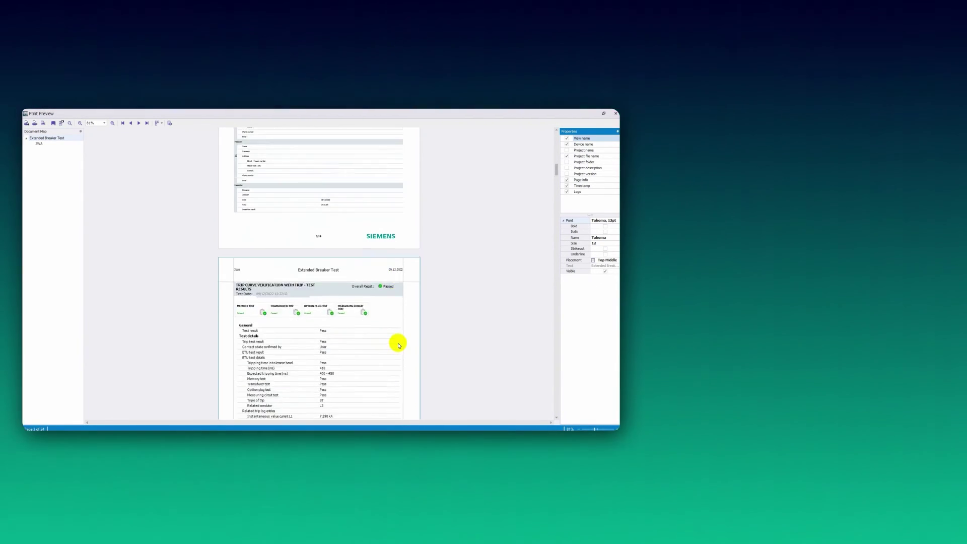
pyautogui.scroll(-2, 397, 344)
pyautogui.scroll(-1, 397, 344)
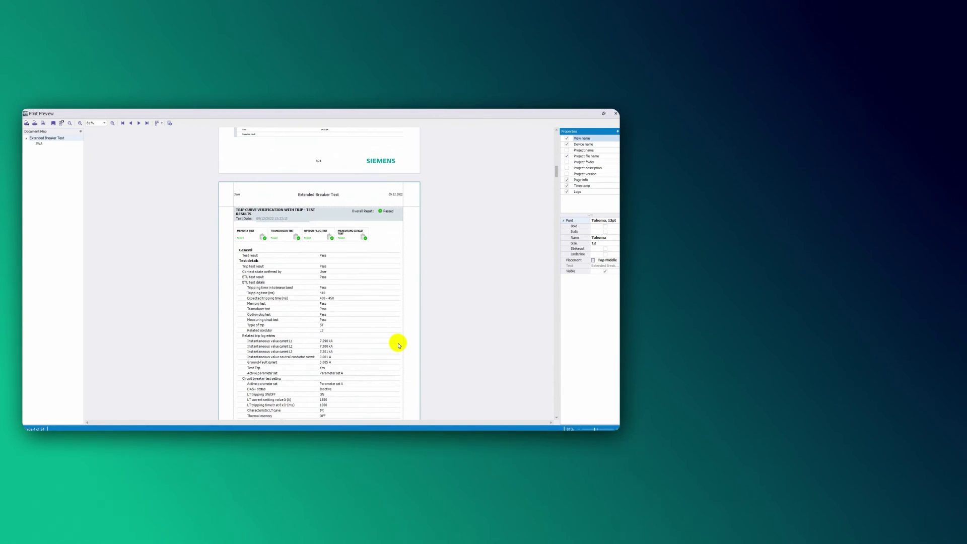